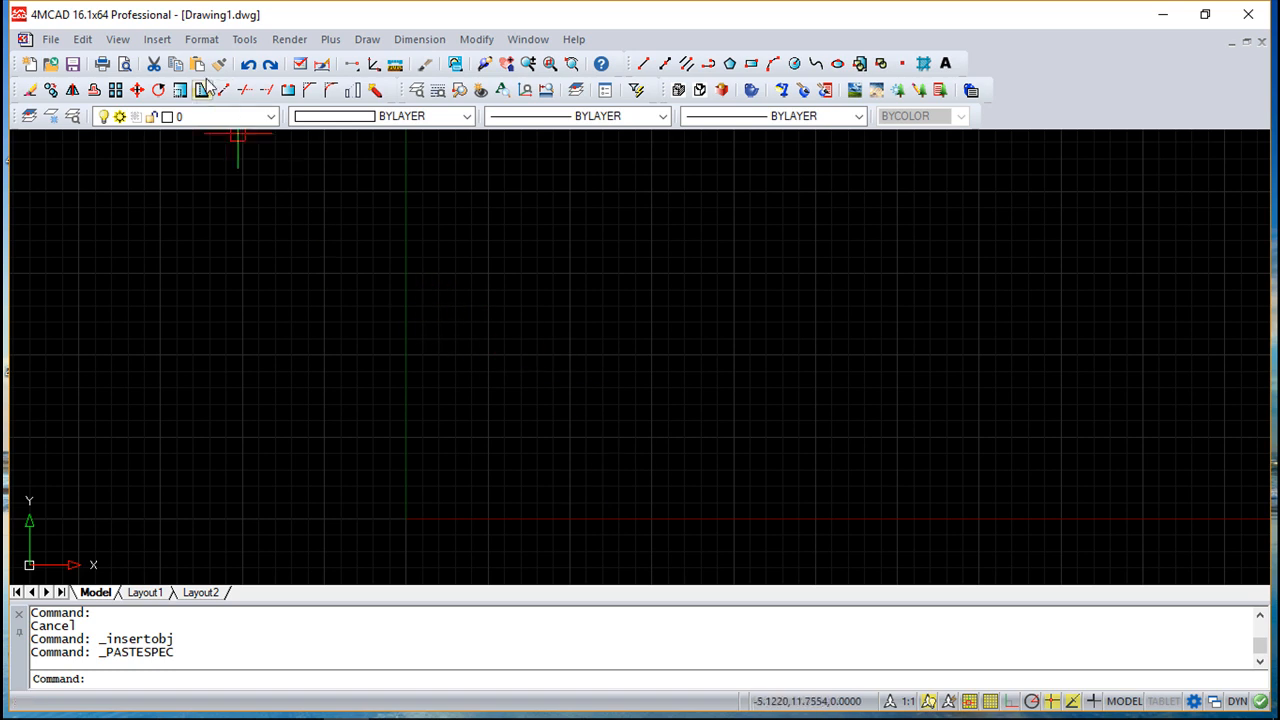
Step: Attach the raster image 4m from the desktop at insertion point 1.5,6 using the default scale of 1.0
click(157, 40)
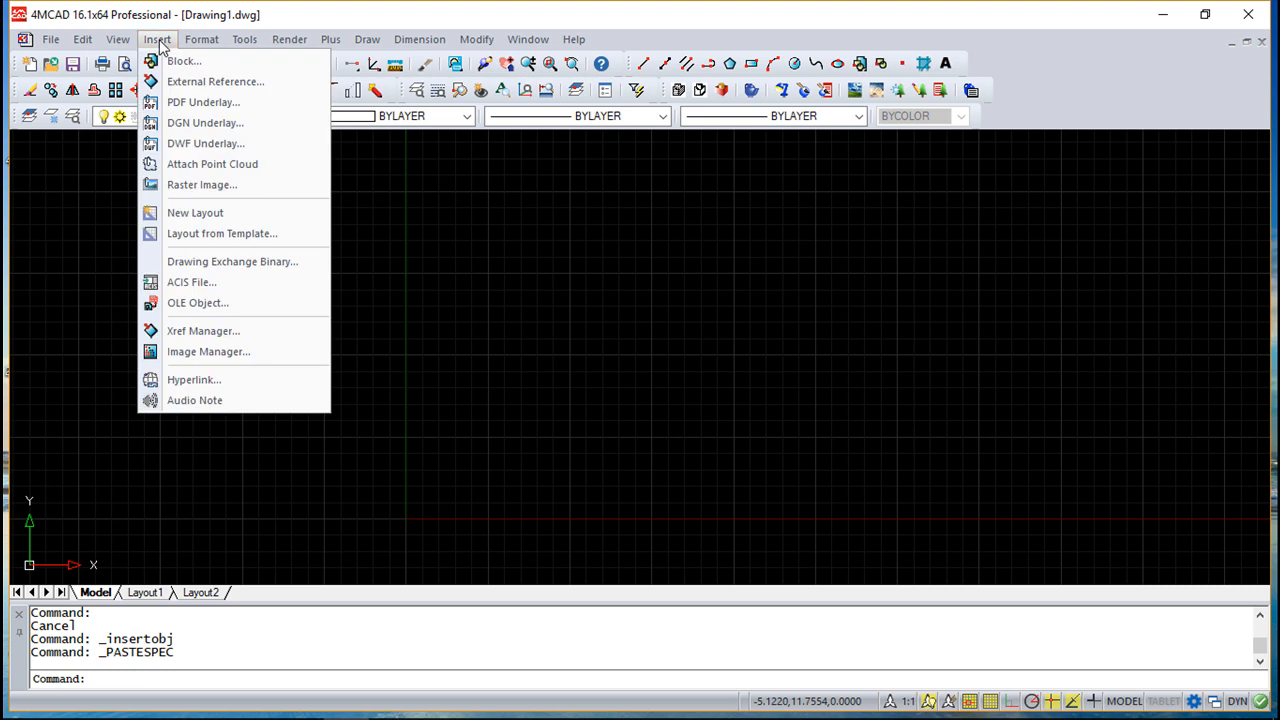
click(184, 190)
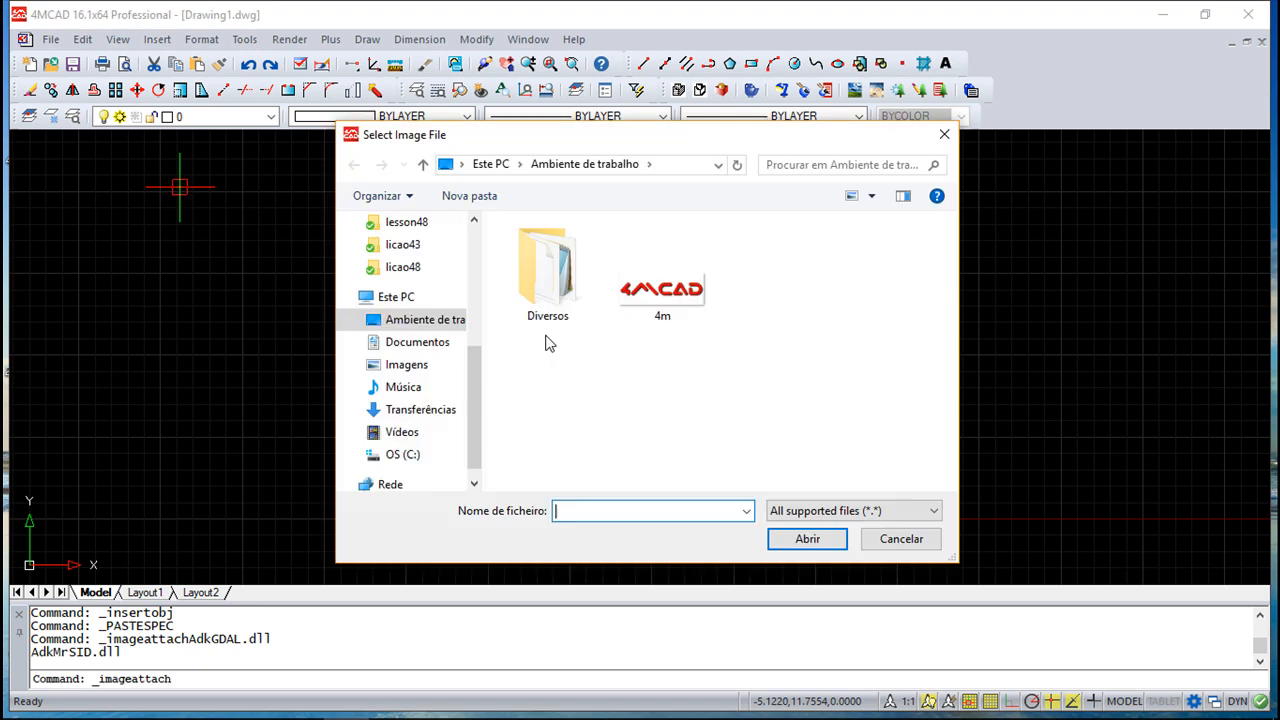
click(663, 295)
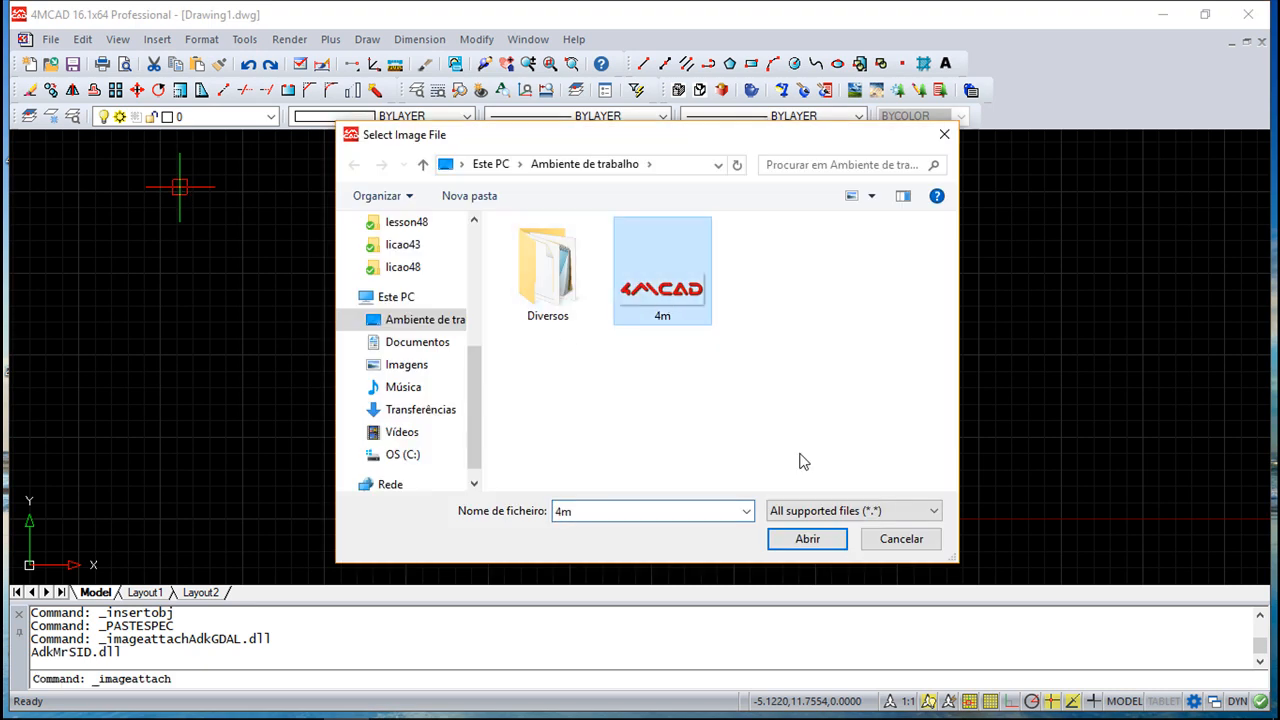
click(826, 545)
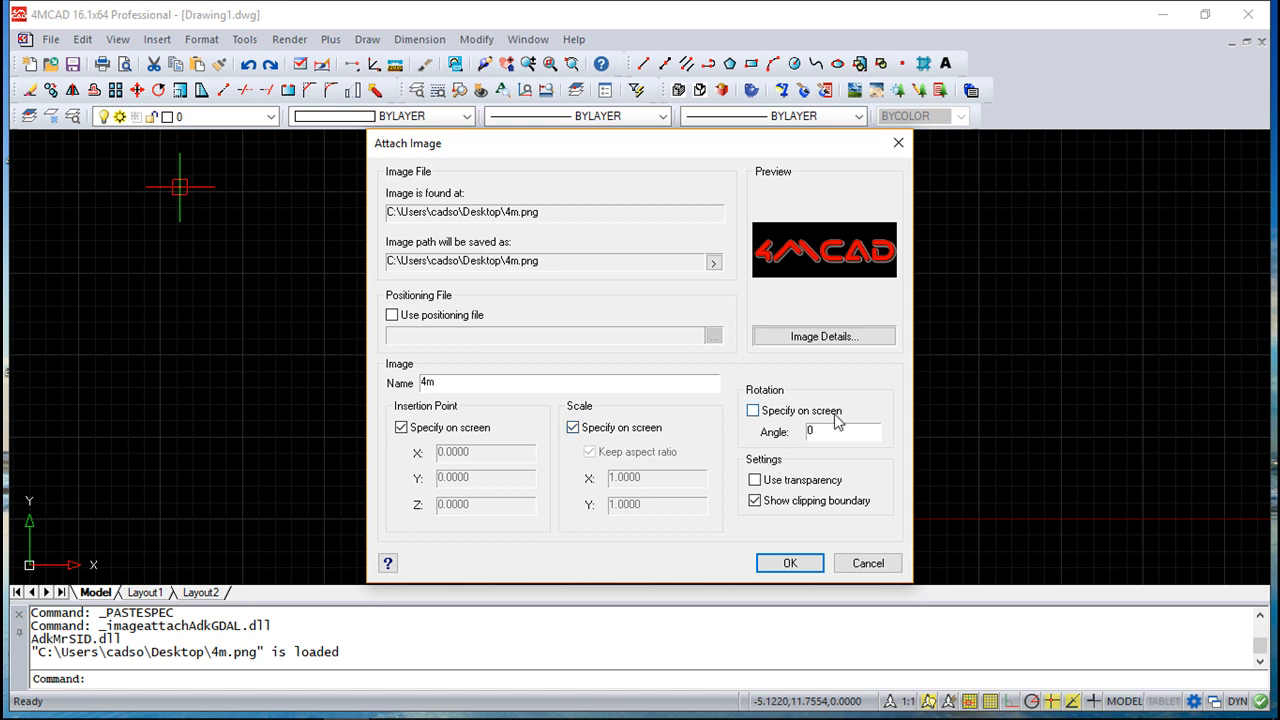
click(788, 563)
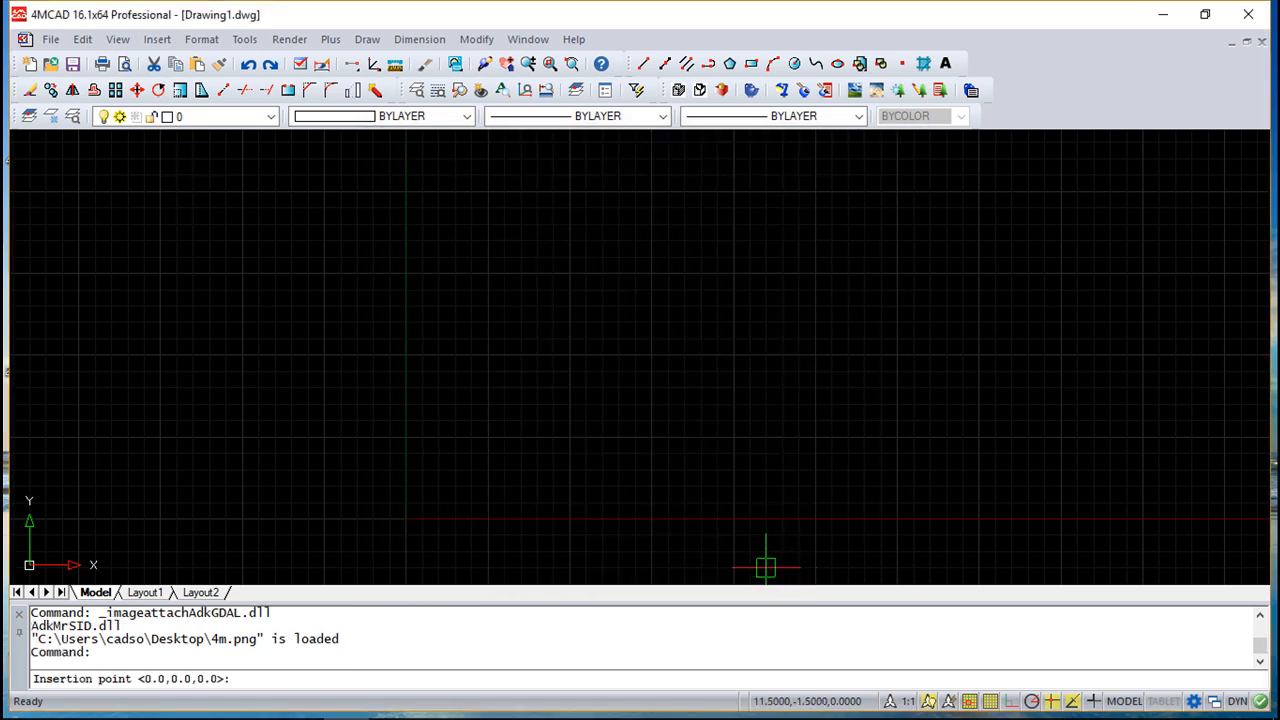
click(454, 322)
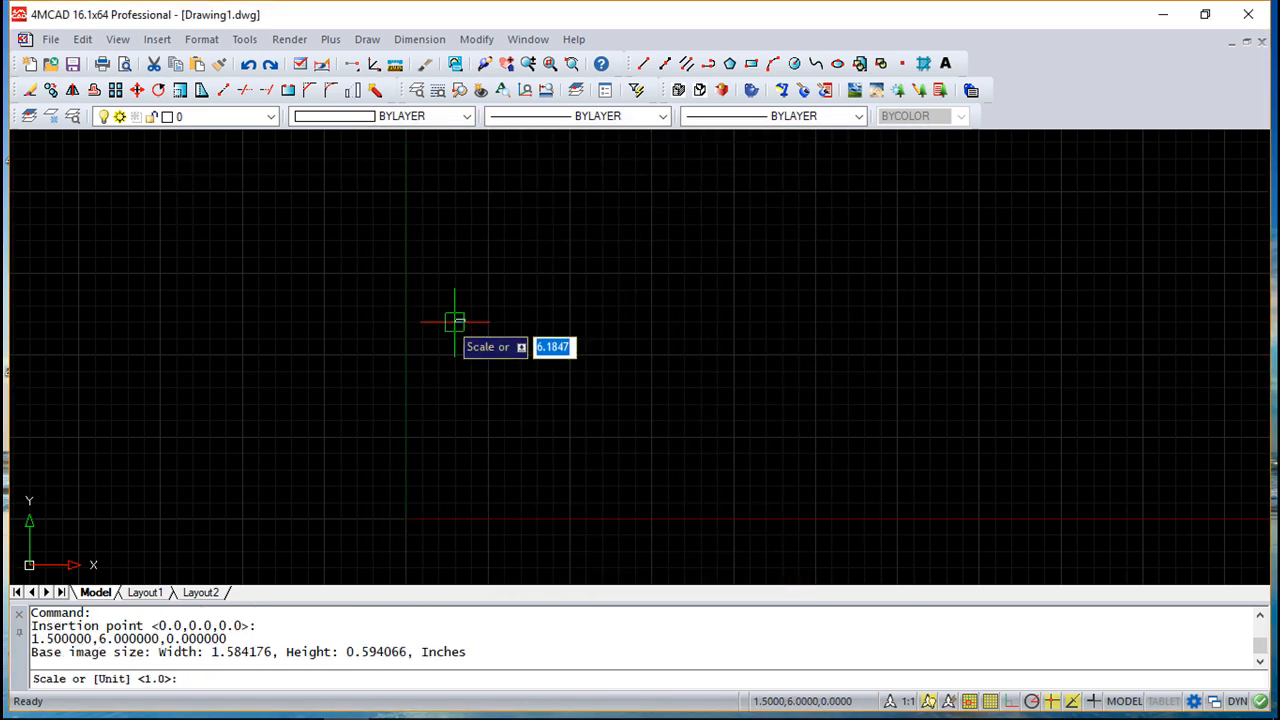
key(Return)
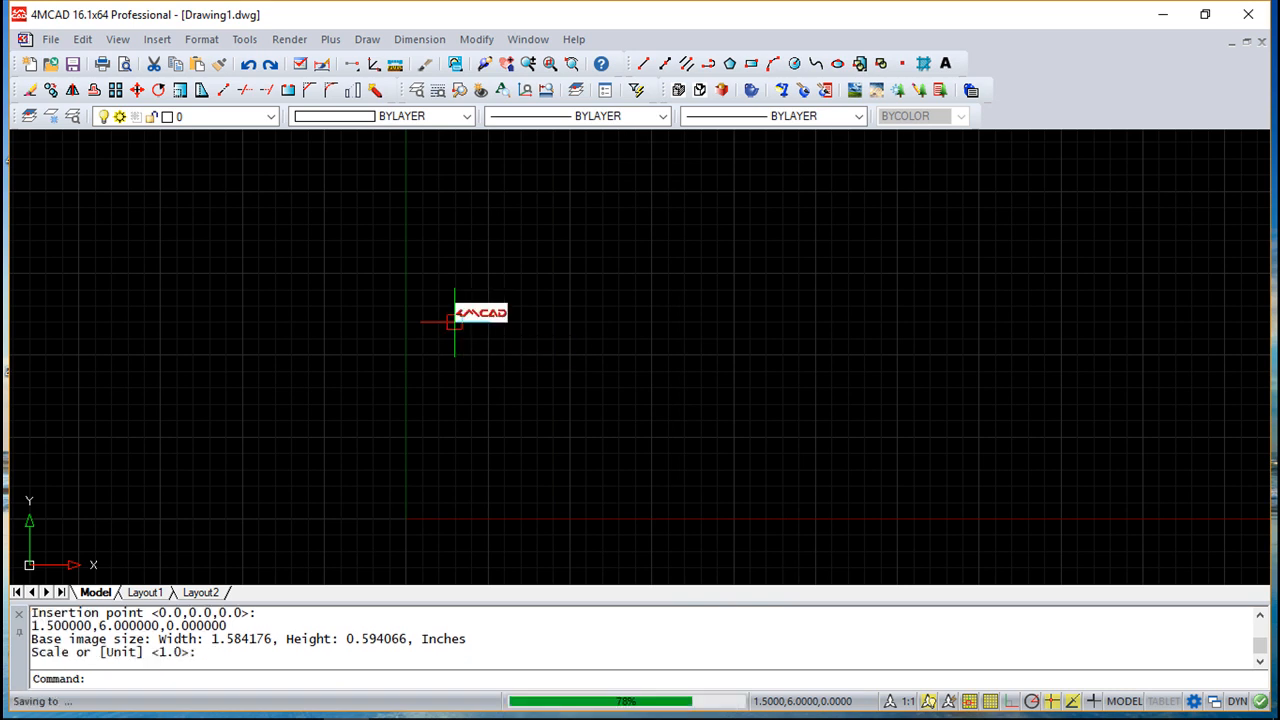
scroll(525, 322, up, 5)
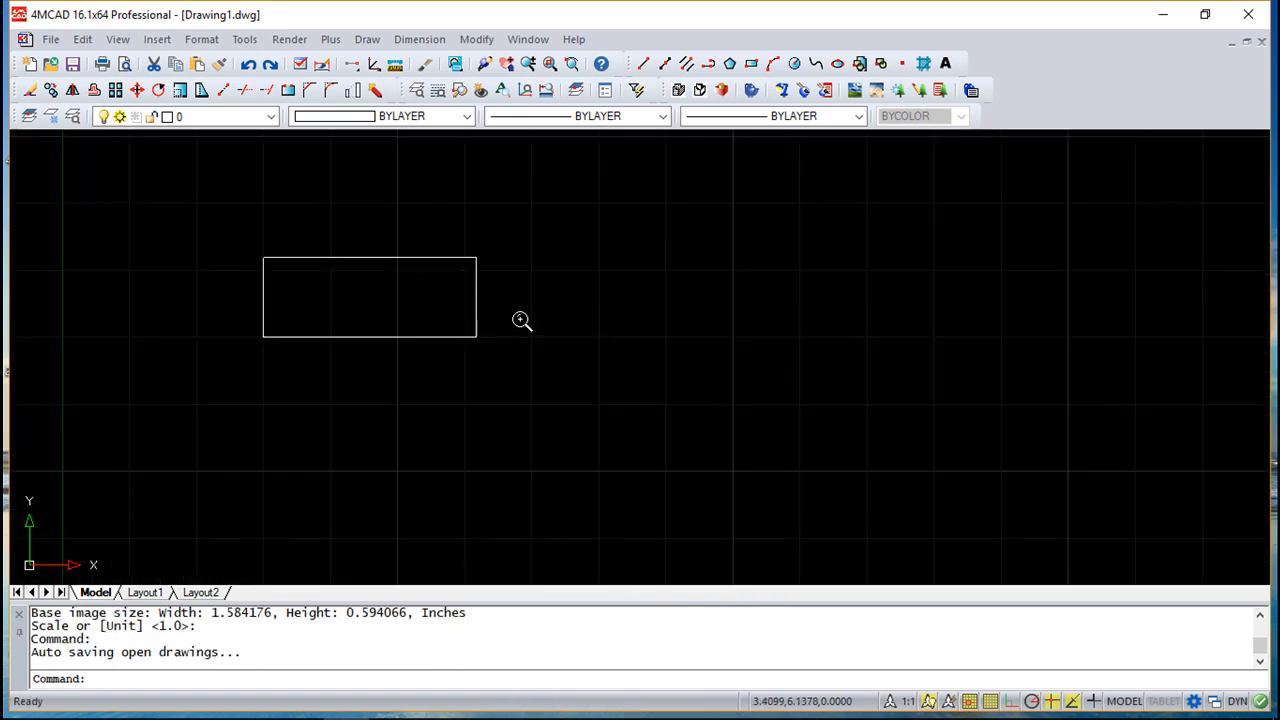
mouse_move(626, 343)
middle_down()
mouse_move(660, 357)
mouse_move(926, 372)
middle_up()
scroll(821, 358, up, 3)
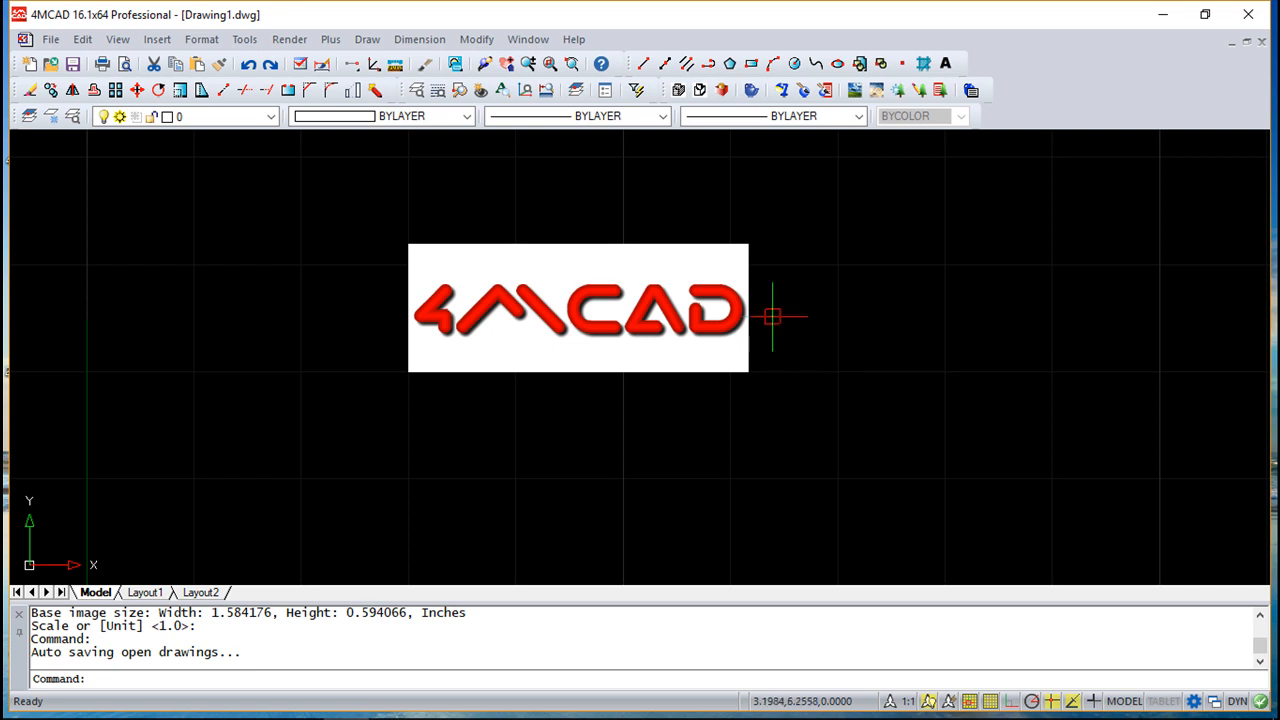
Step: Set the image quality of the drawing to Draft
click(476, 40)
mouse_move(507, 112)
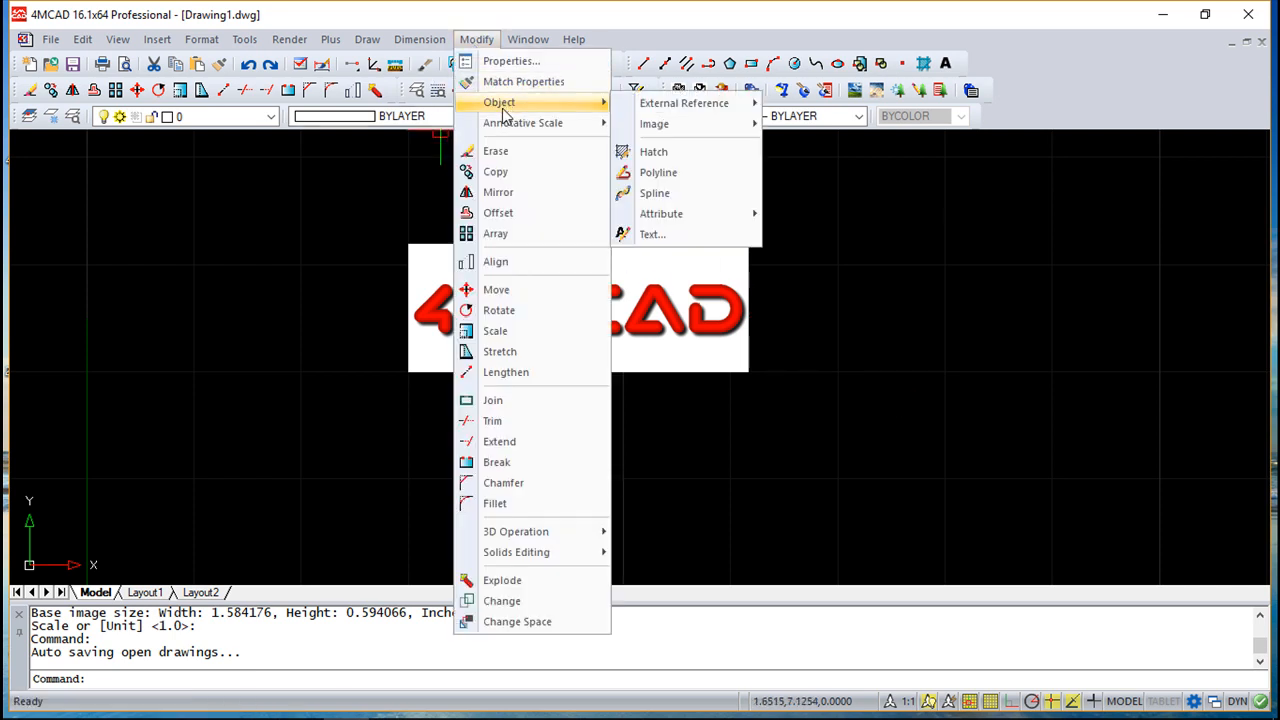
mouse_move(697, 131)
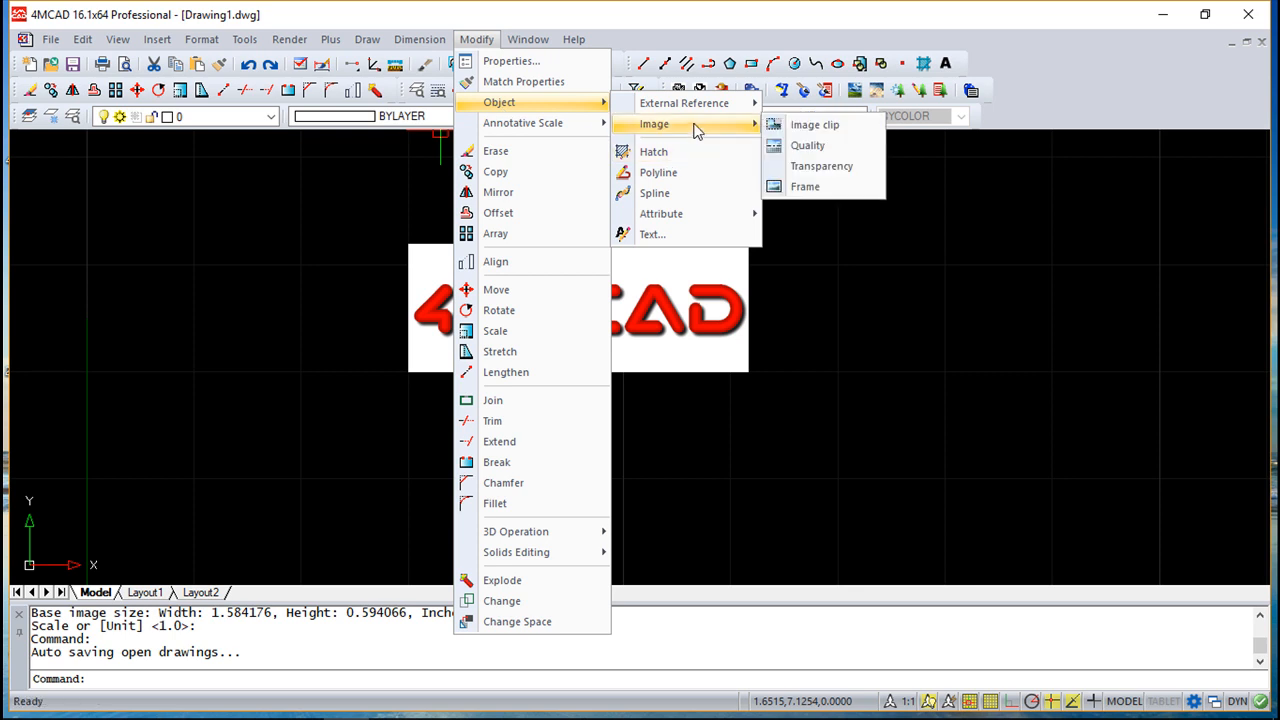
click(831, 150)
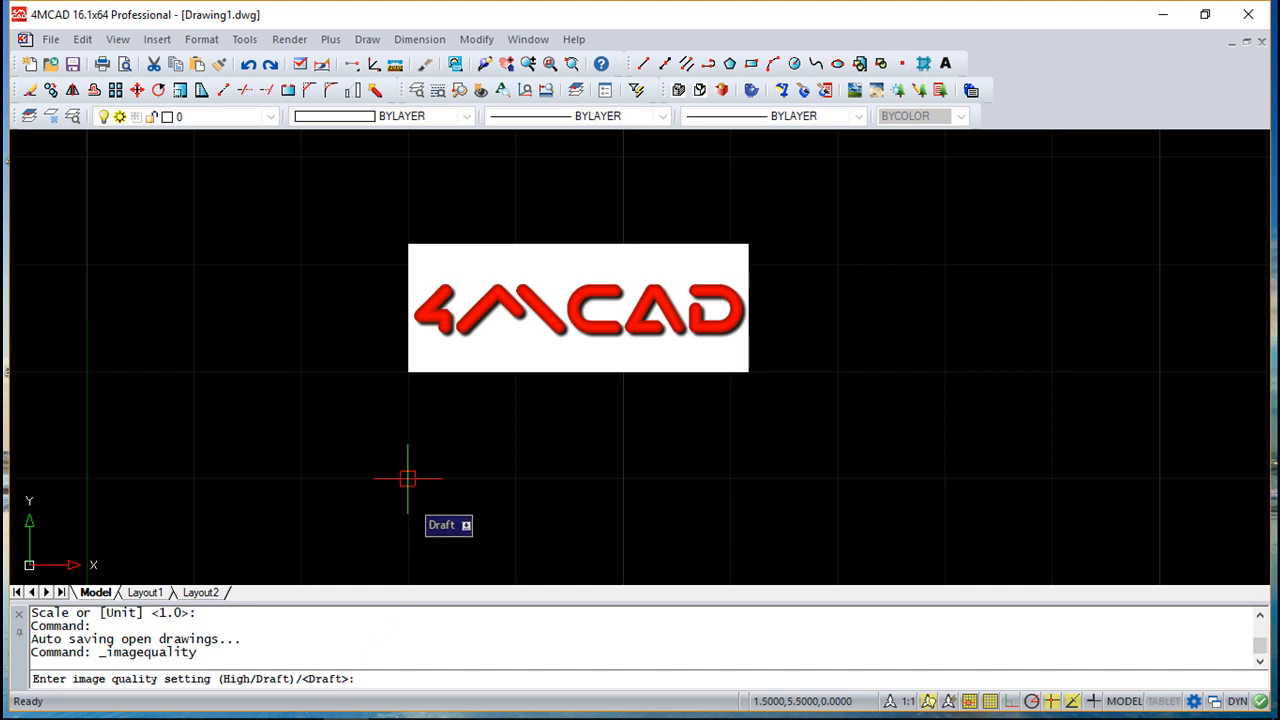
key(Return)
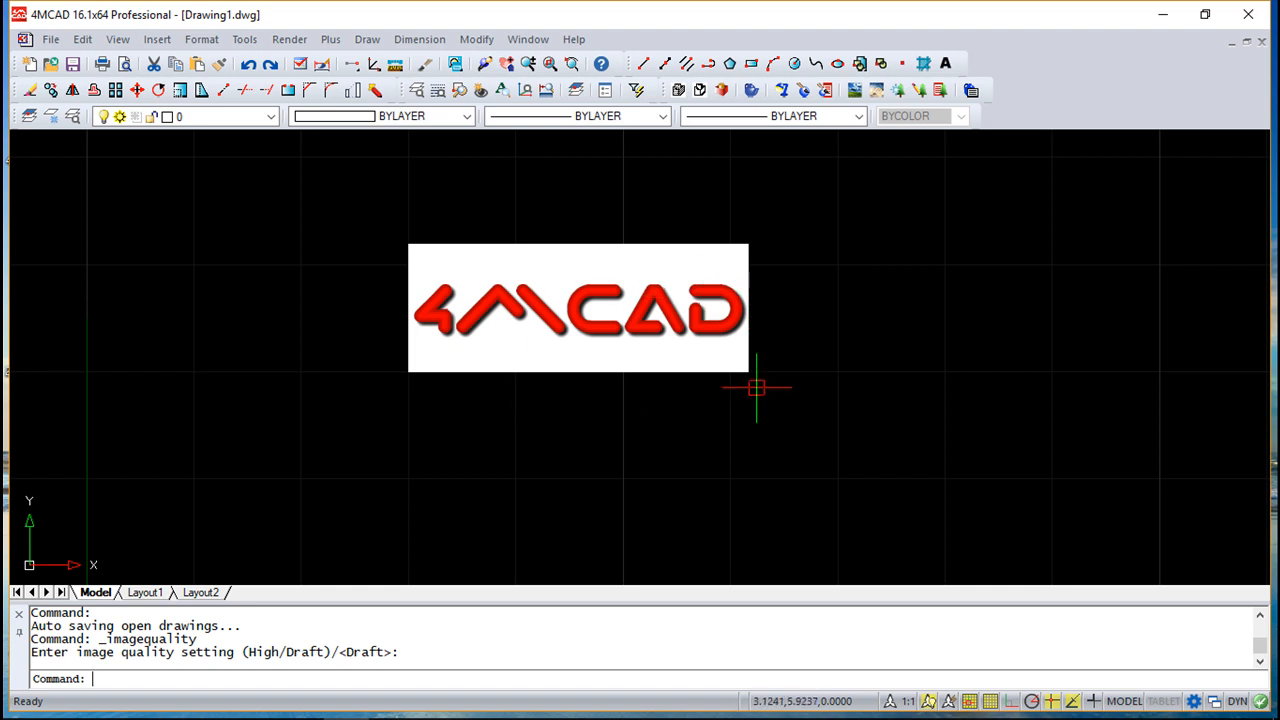
Step: Try to start a new clipping boundary on the 4MCAD image, turning grid snap off during the command
click(484, 42)
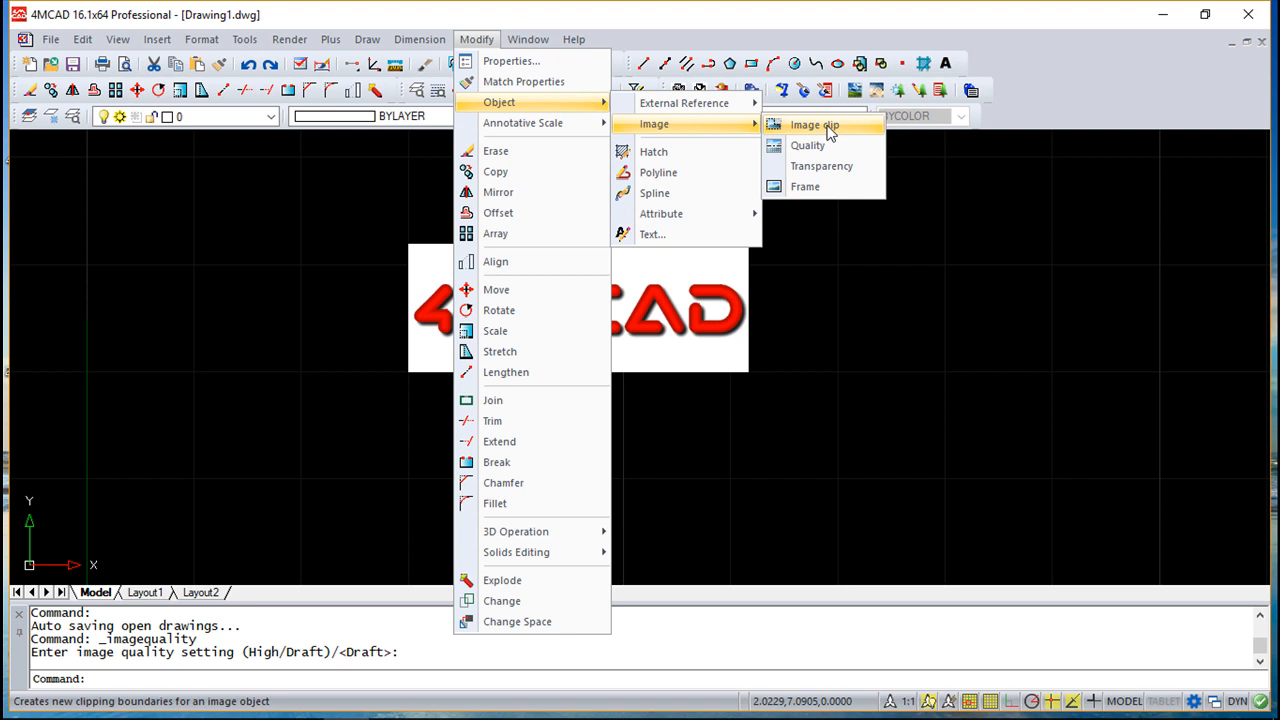
click(815, 125)
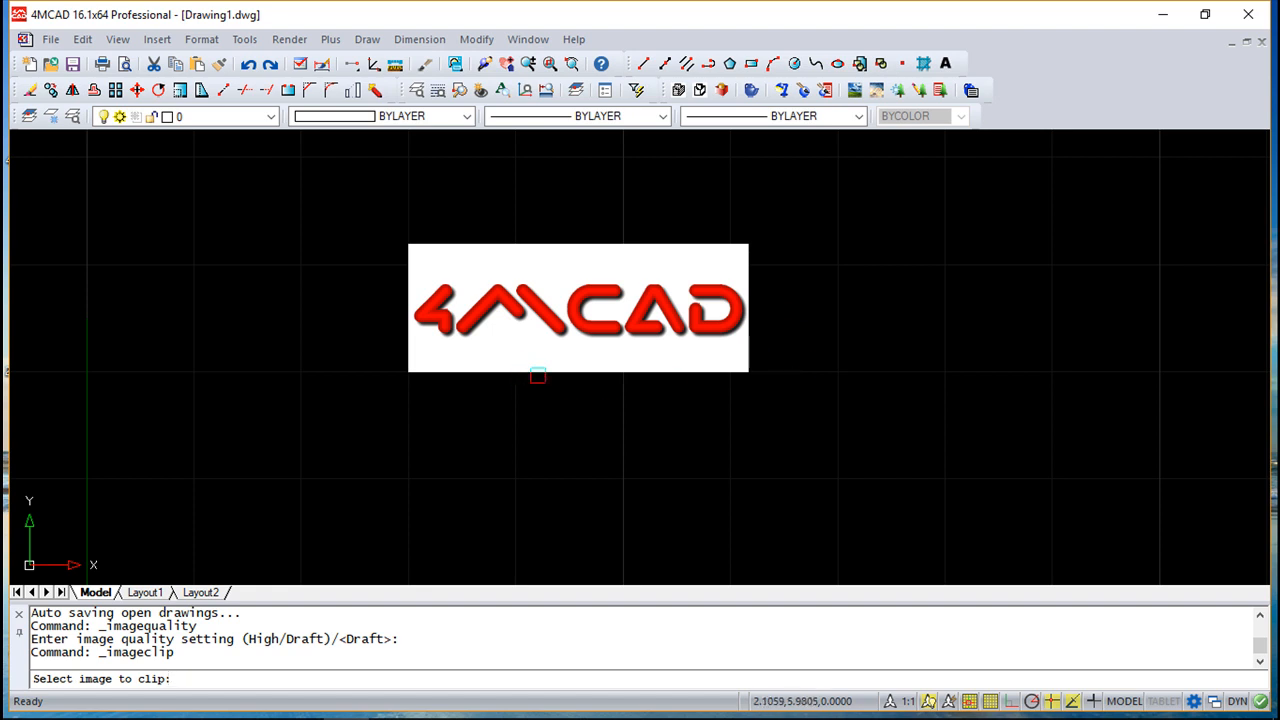
click(534, 371)
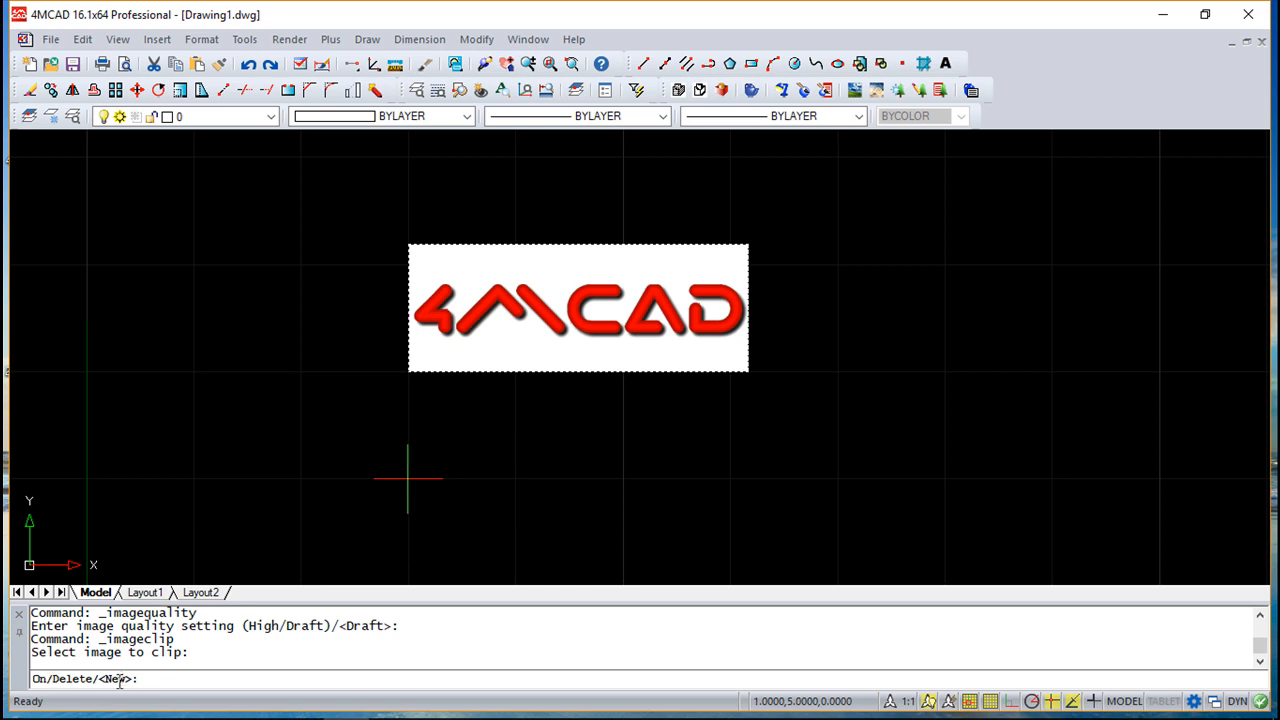
key(Return)
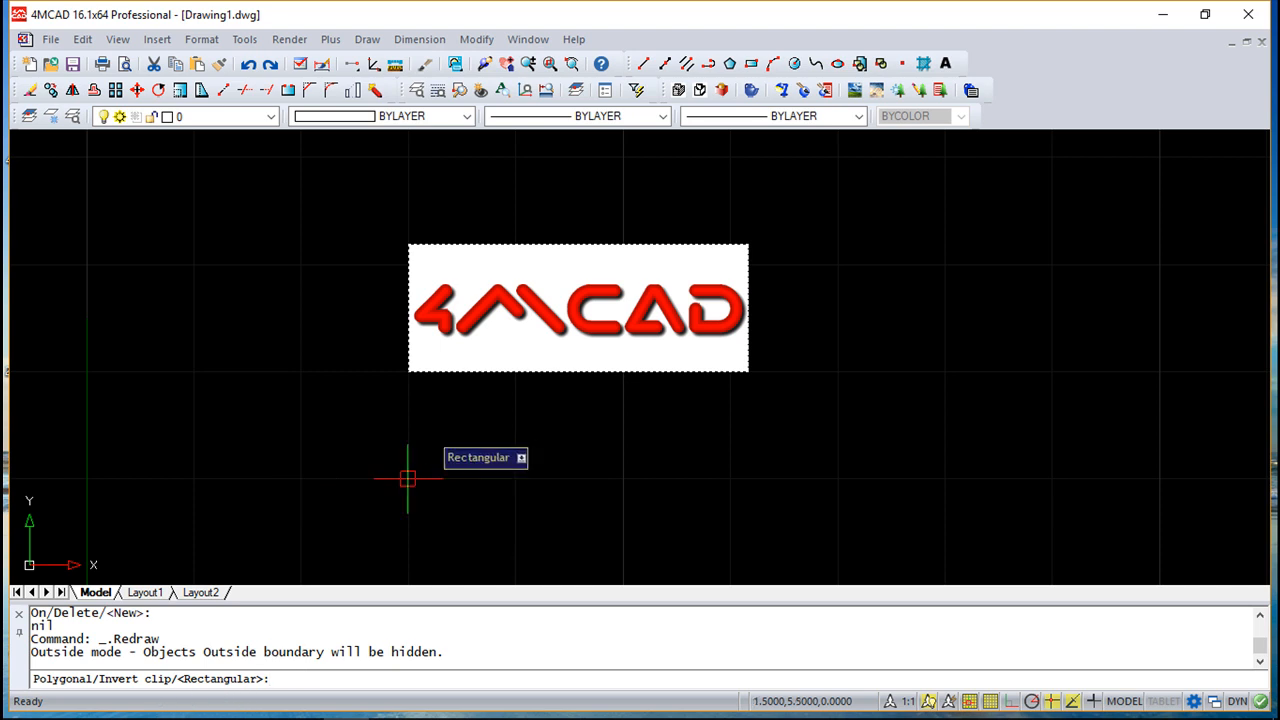
click(989, 702)
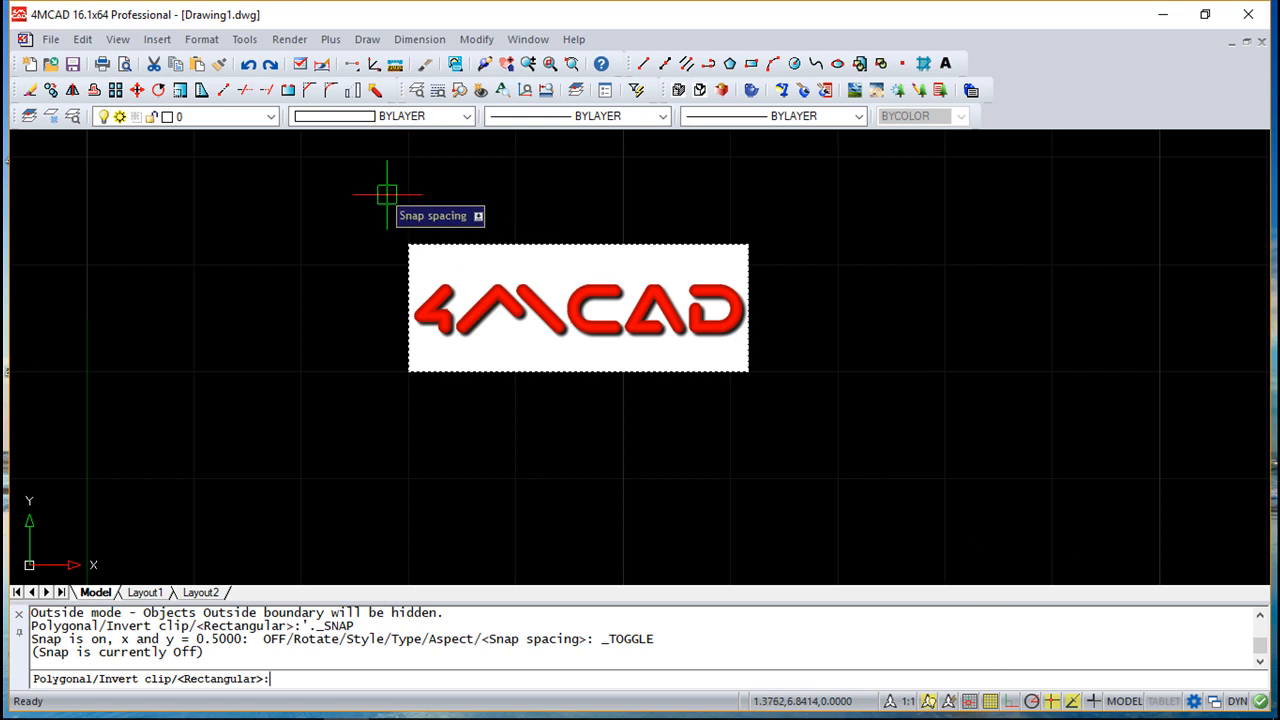
click(345, 180)
key(Escape)
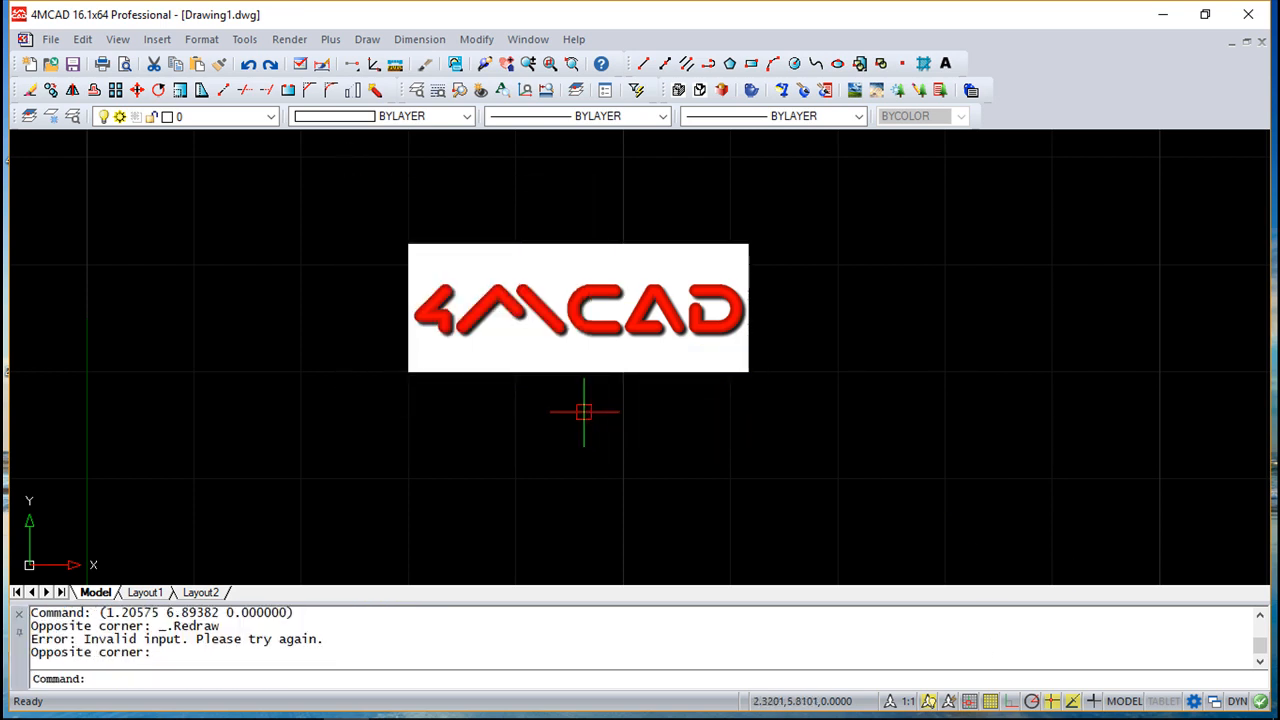
Step: Clip the image with a new rectangular boundary from above its upper-left corner to just past its middle, and undo the clip
key(Return)
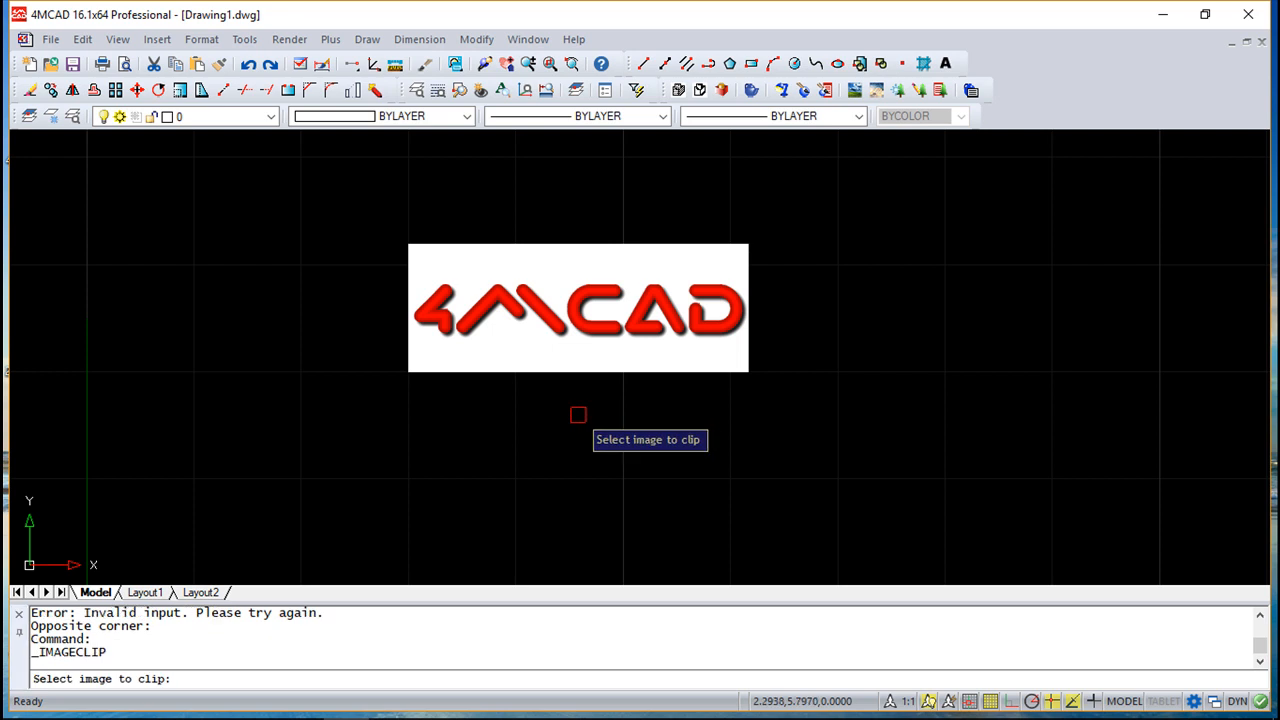
click(484, 243)
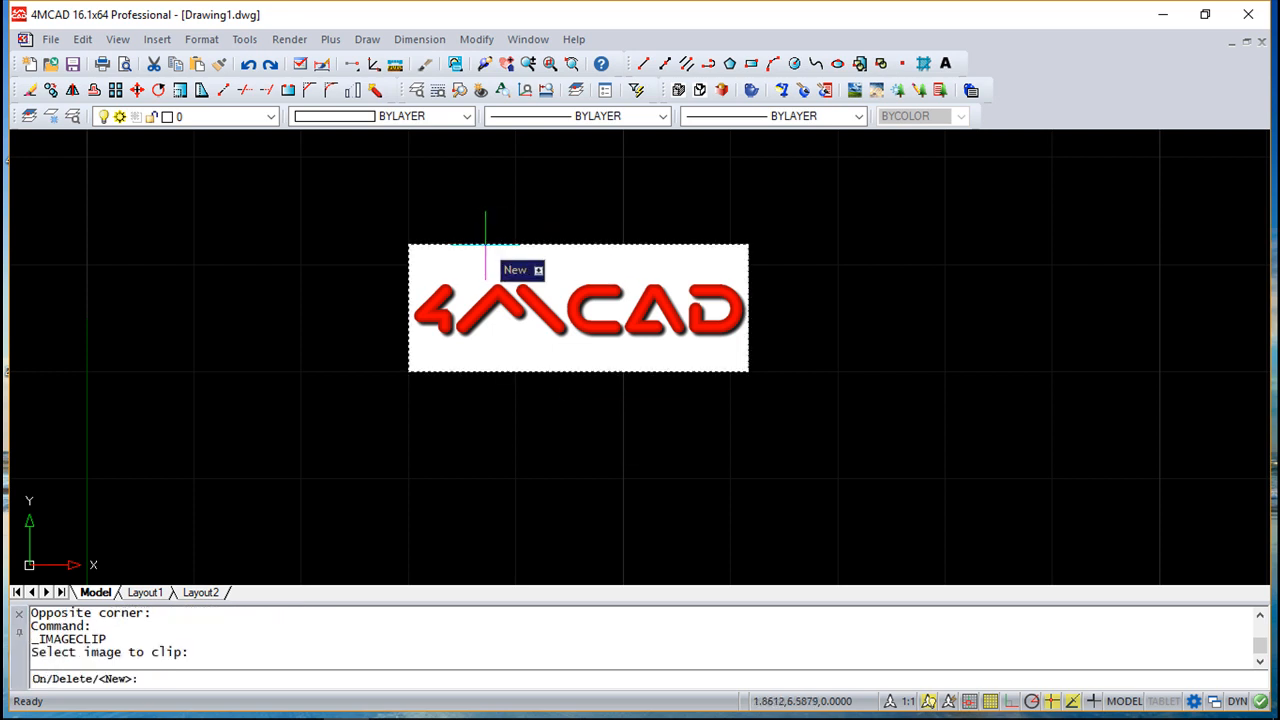
key(Return)
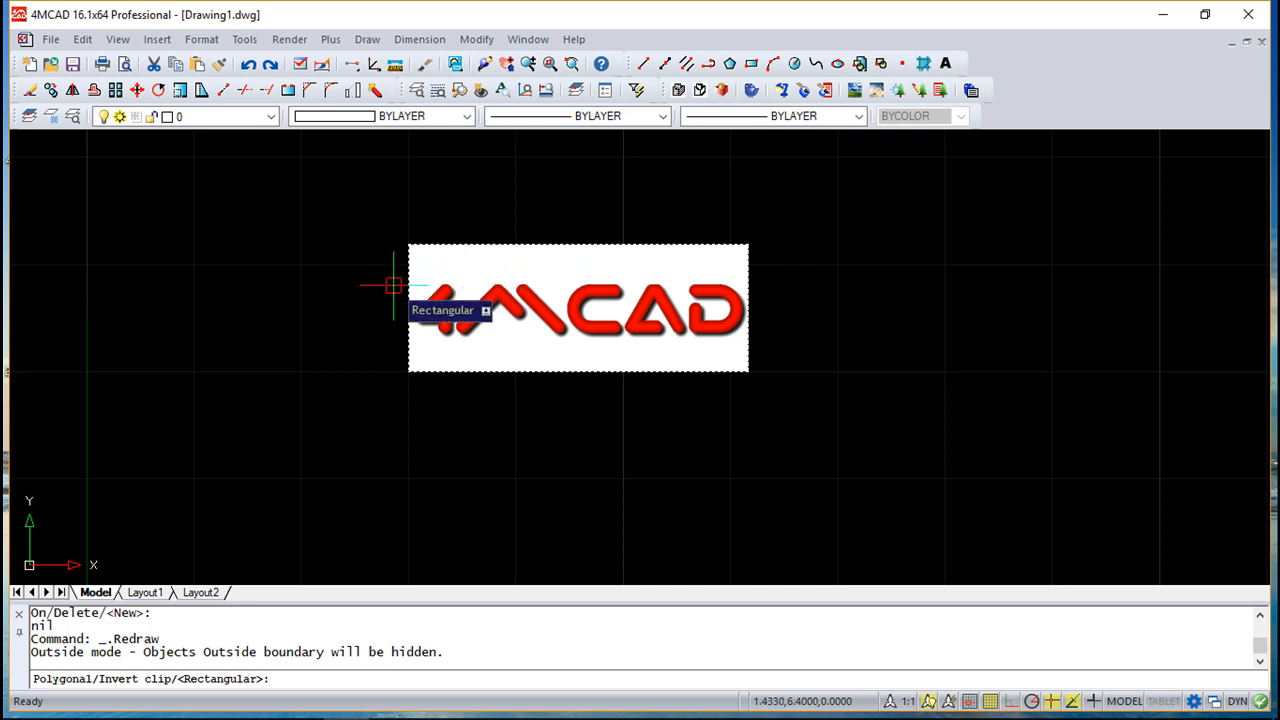
key(Return)
click(315, 213)
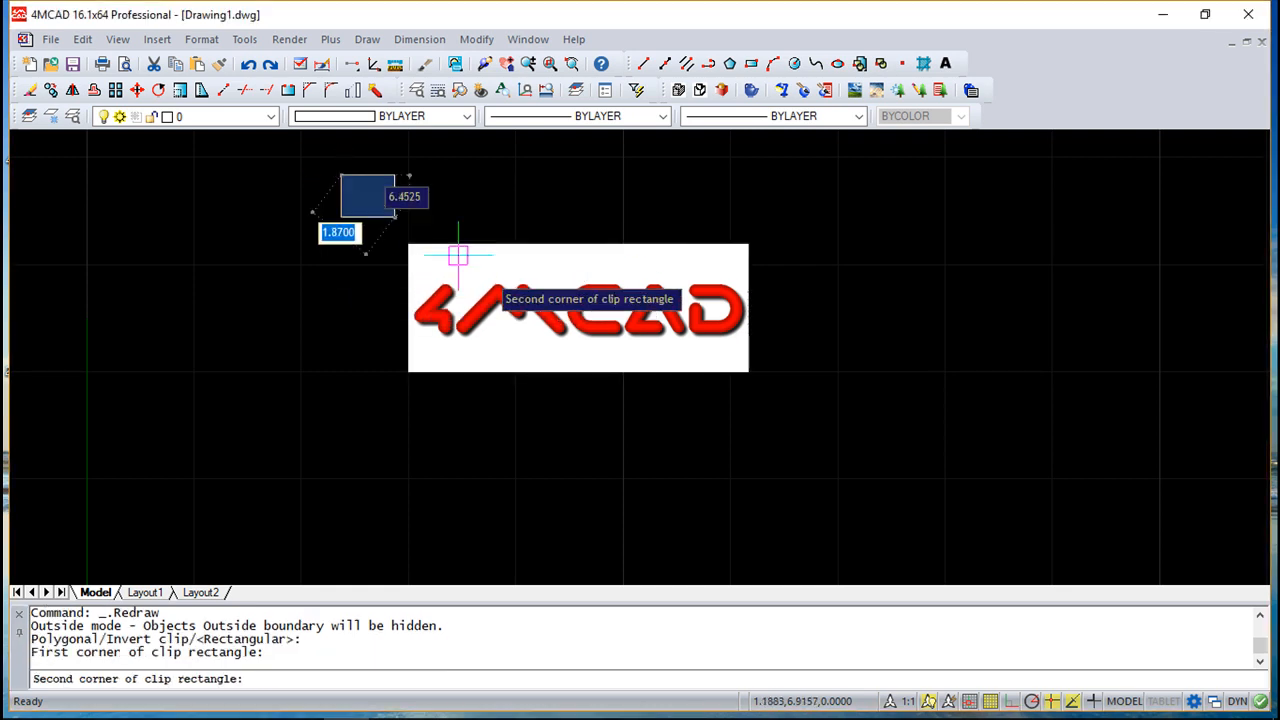
click(586, 352)
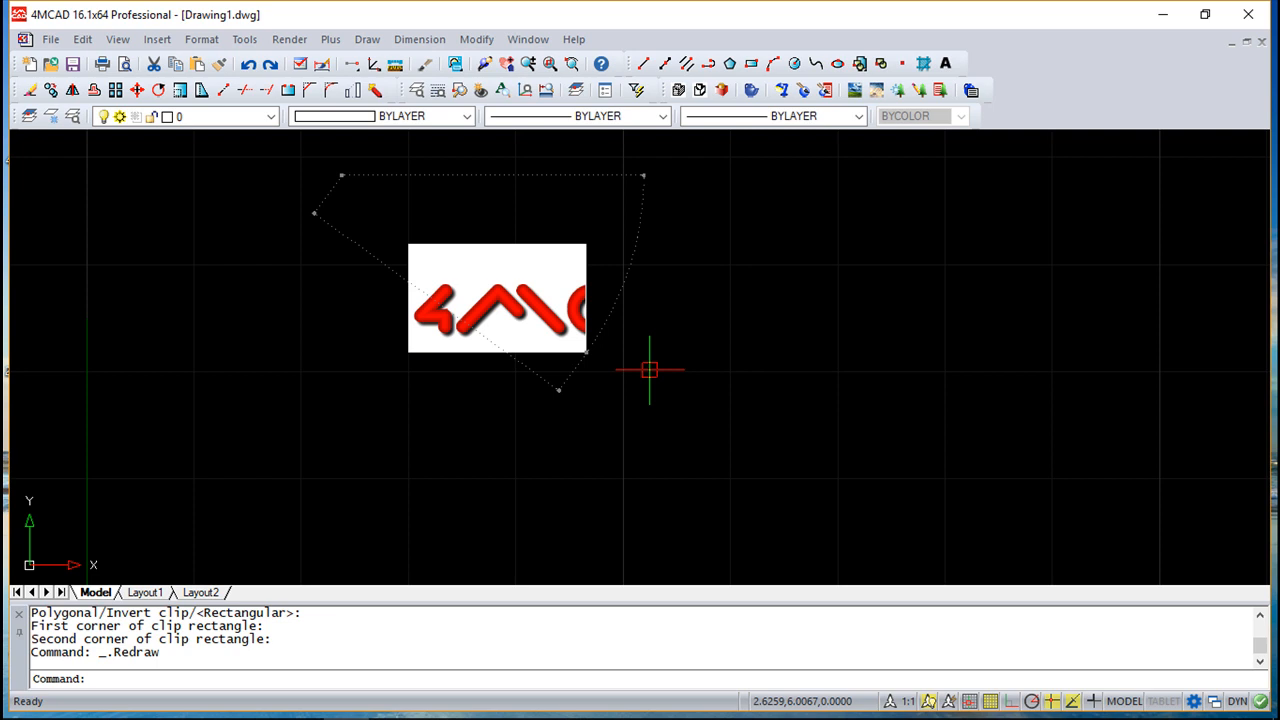
key(Escape)
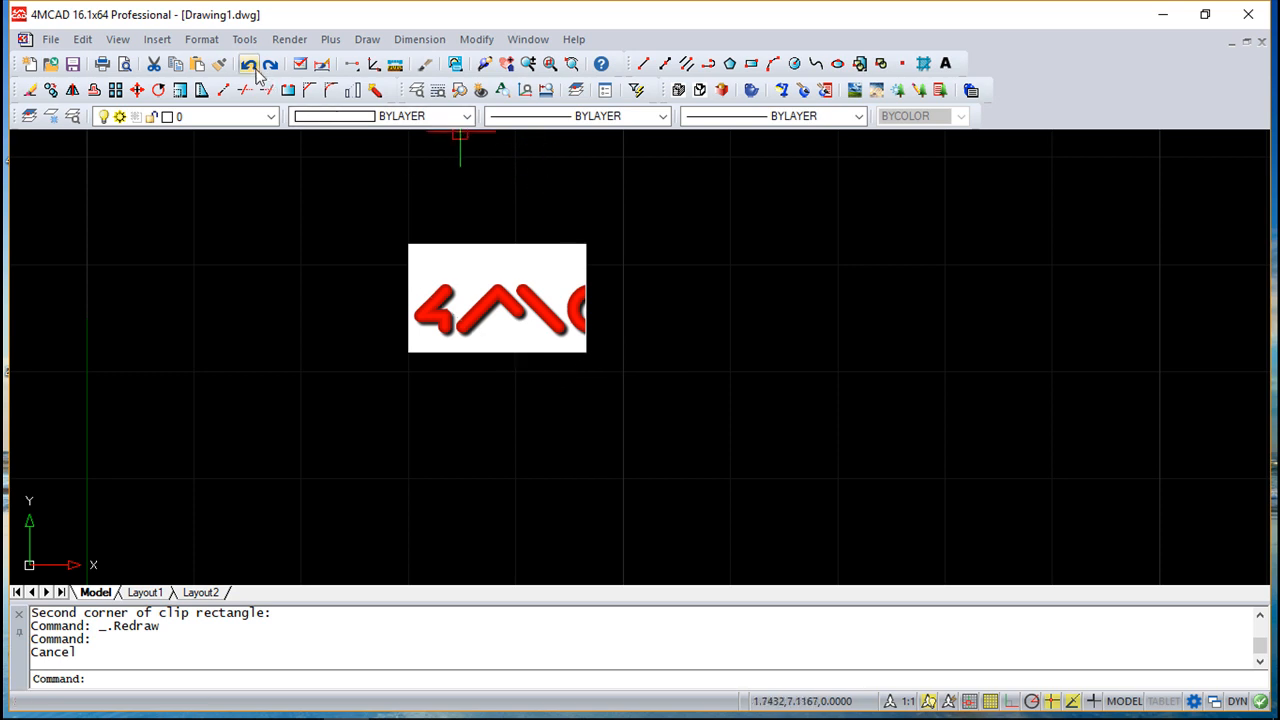
click(248, 64)
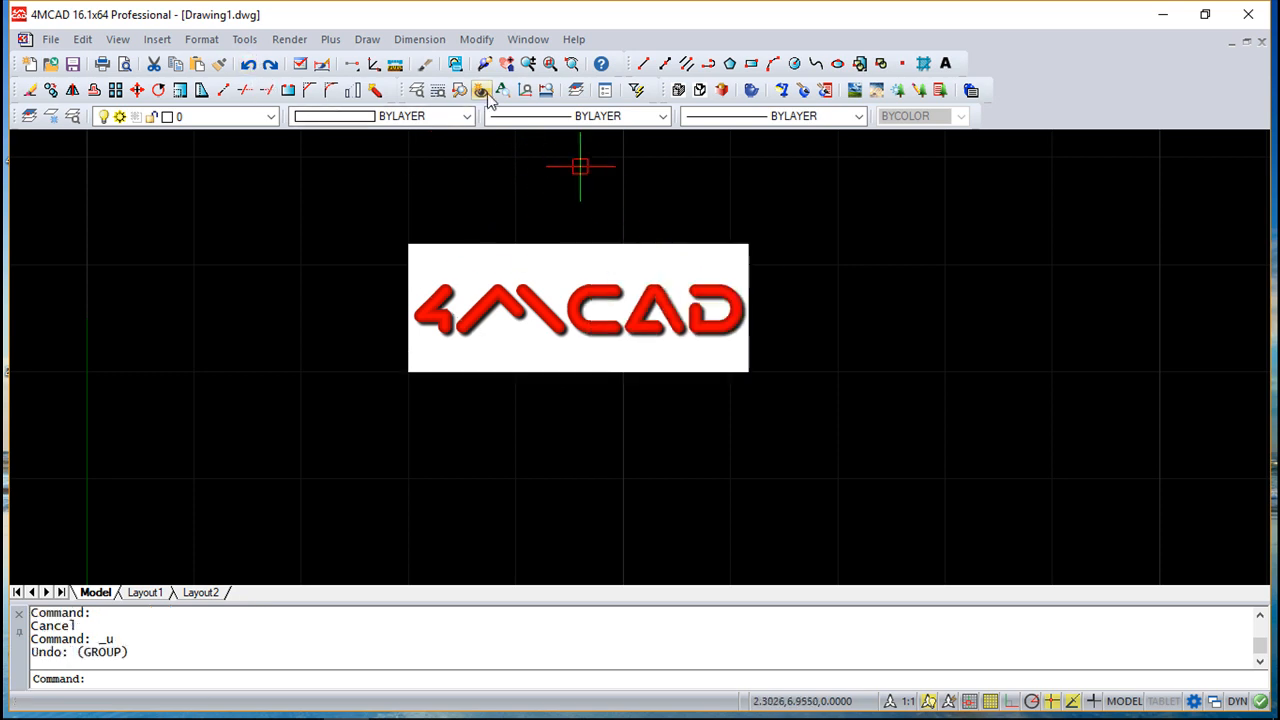
Step: Open the Image Manager, move it partly clear of the image, and apply a brightness of 11 to 4m
click(155, 40)
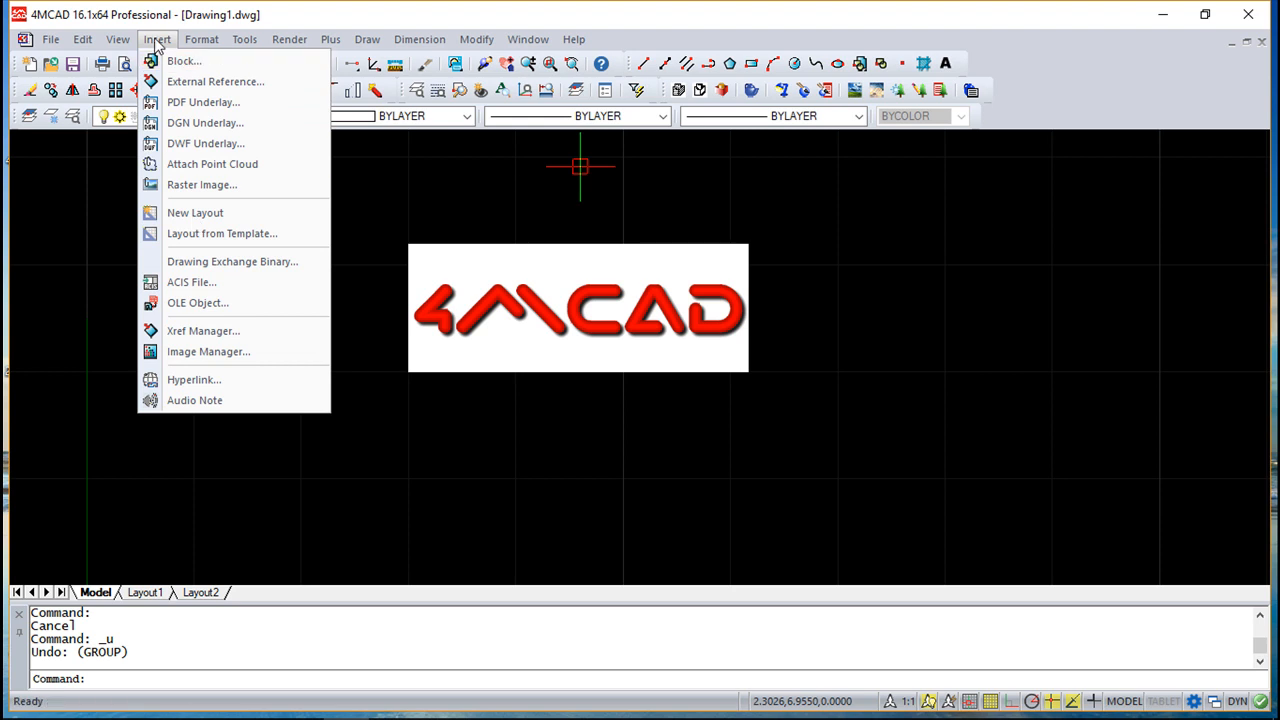
click(235, 351)
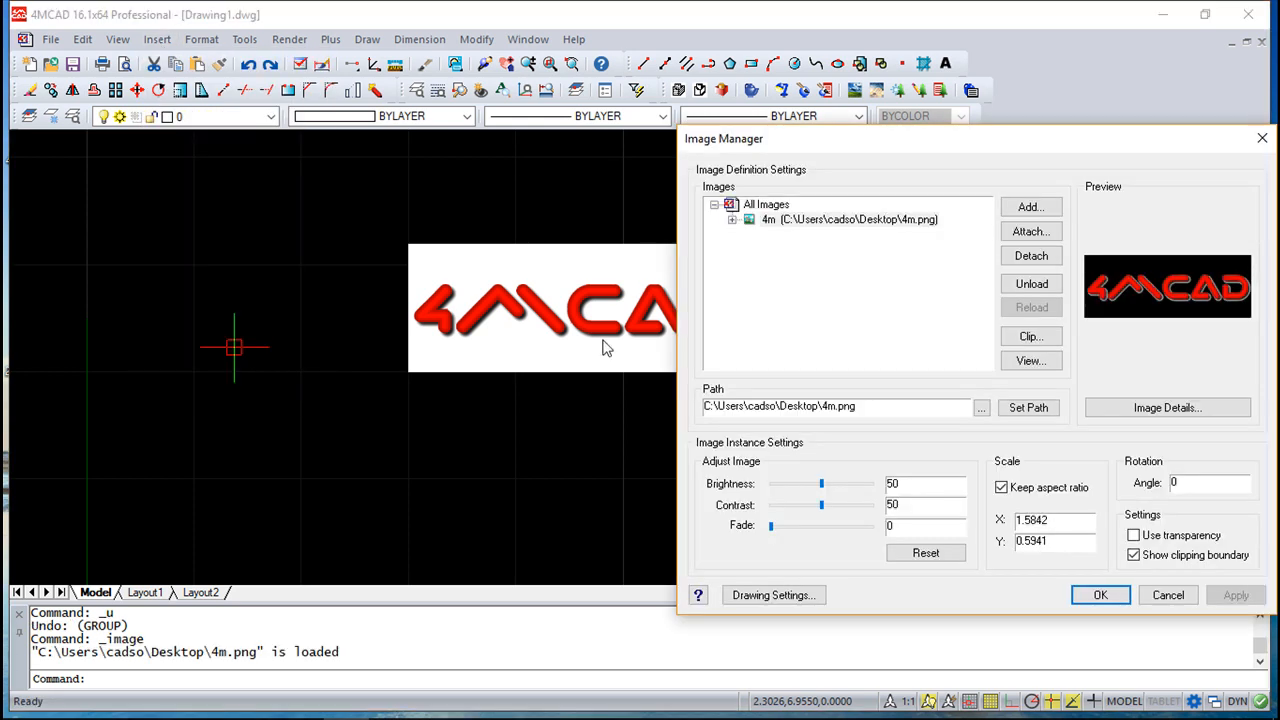
drag(883, 149, 525, 121)
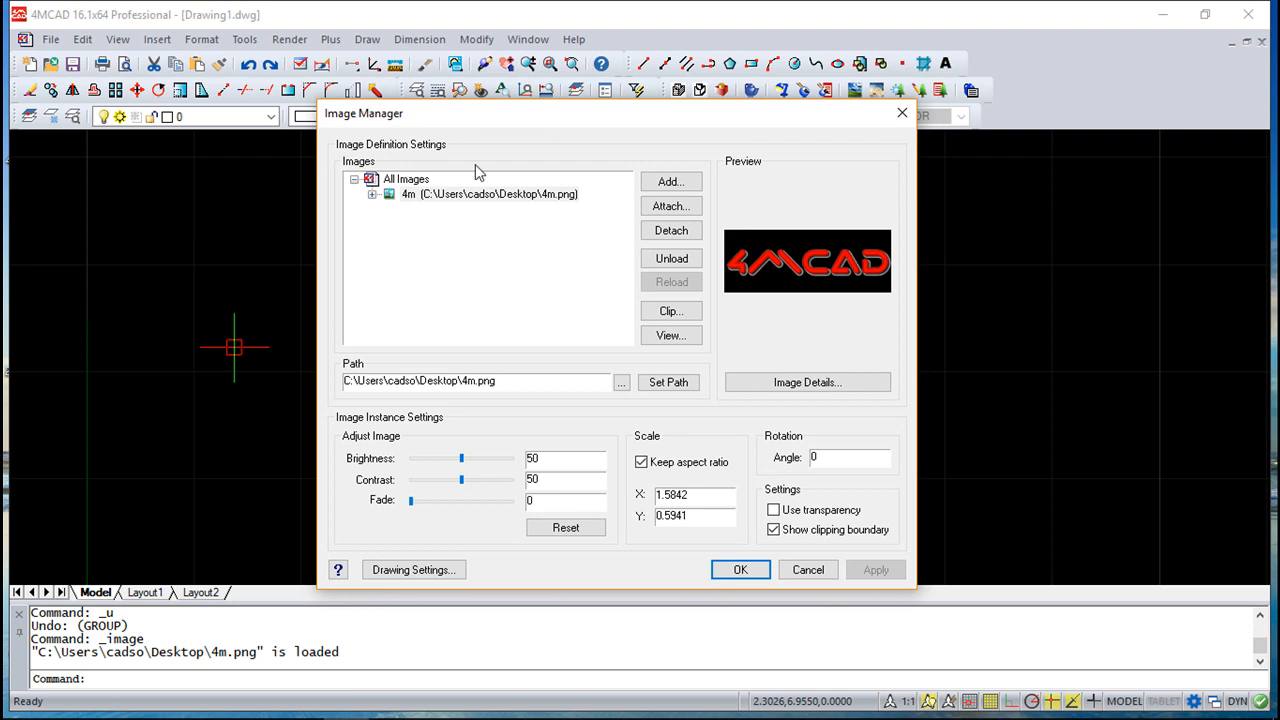
drag(713, 117, 783, 108)
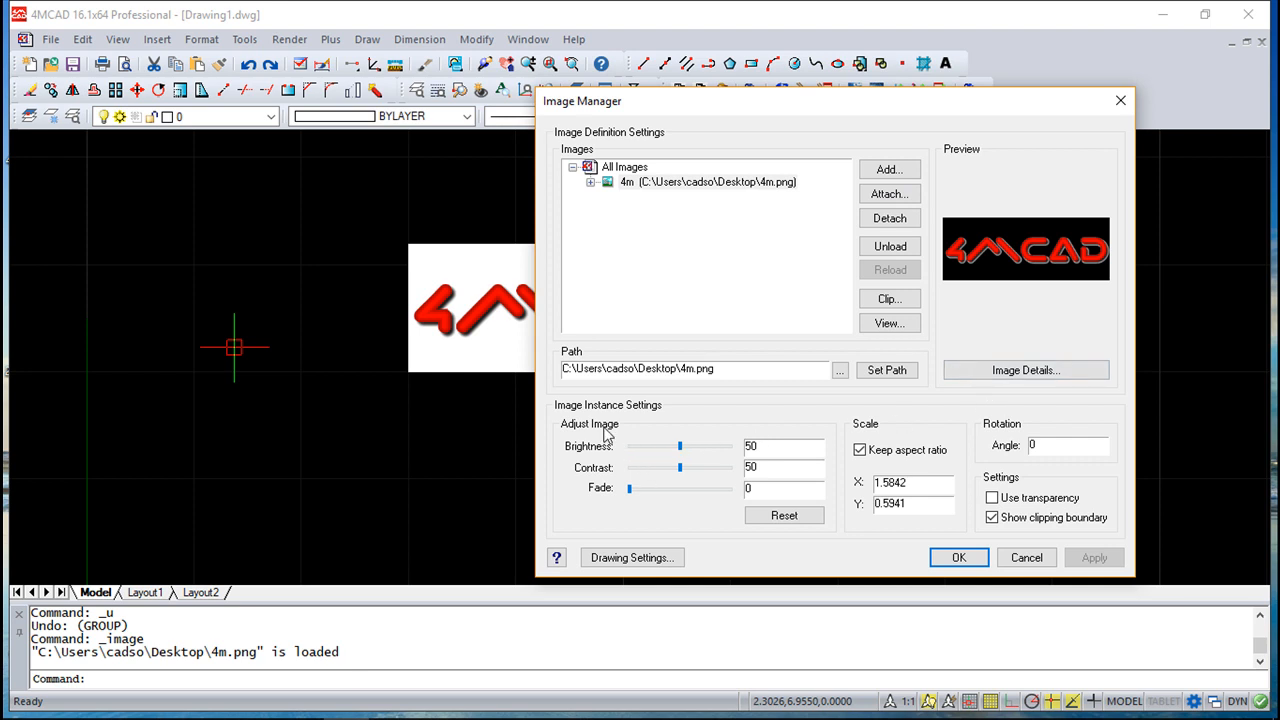
drag(680, 449, 640, 449)
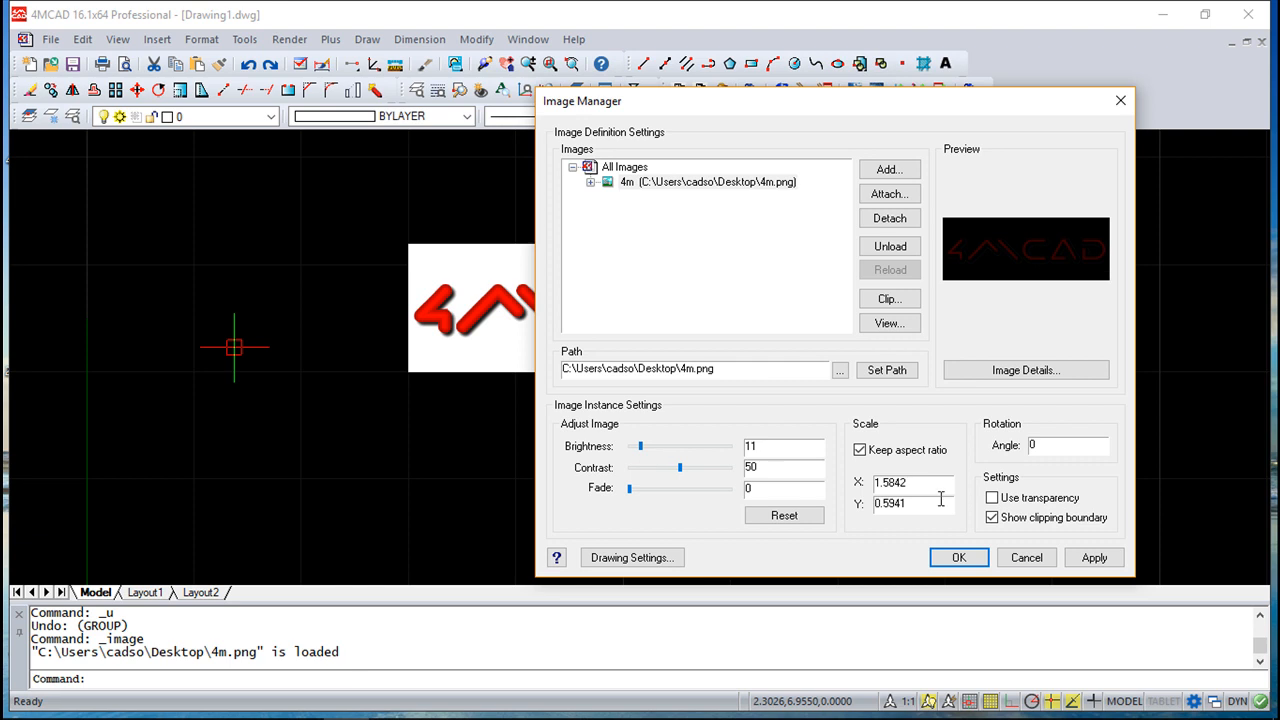
click(1104, 558)
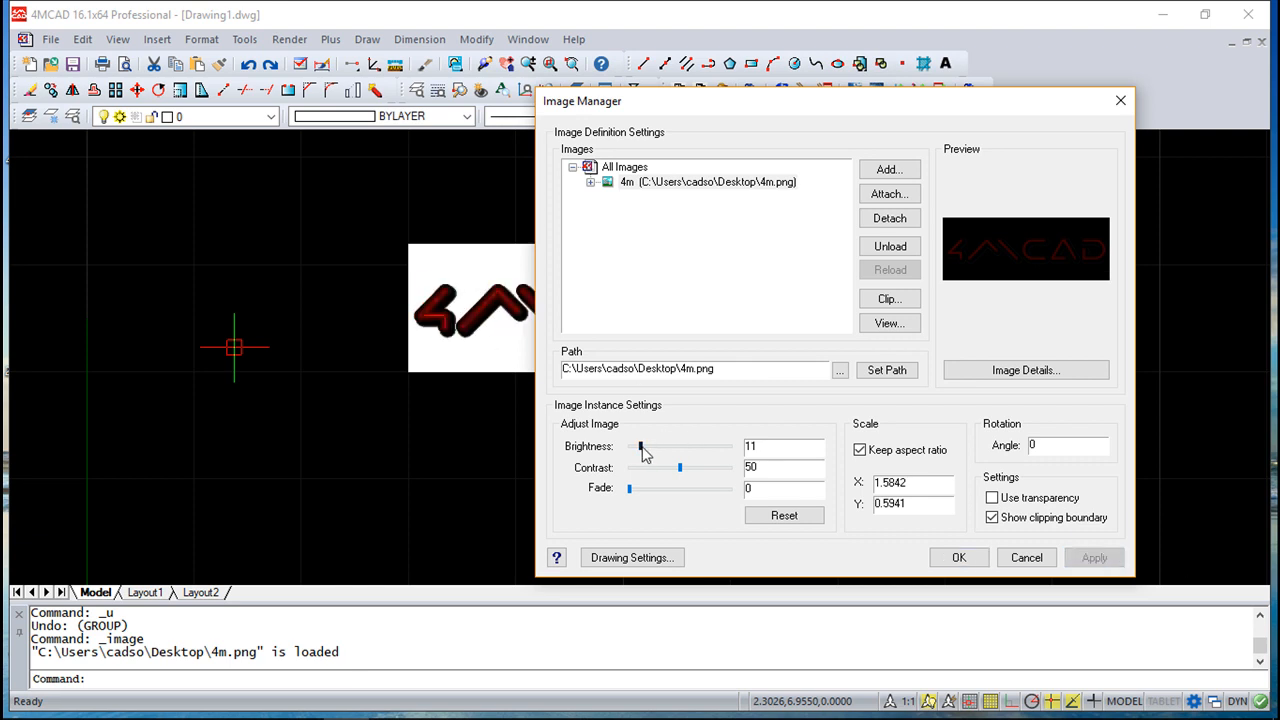
Step: Set the 4m image's brightness to 54 and fade to 19, enable transparency, and apply the settings
drag(642, 447, 684, 447)
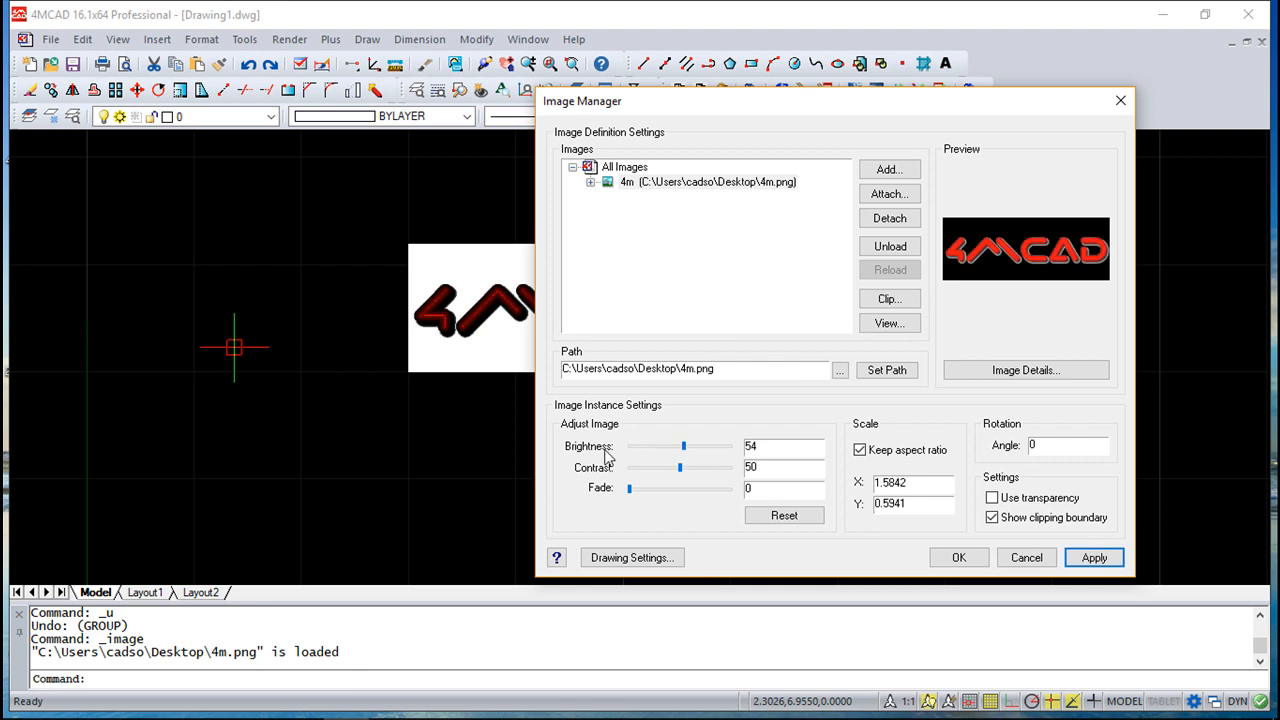
click(630, 489)
drag(629, 489, 652, 489)
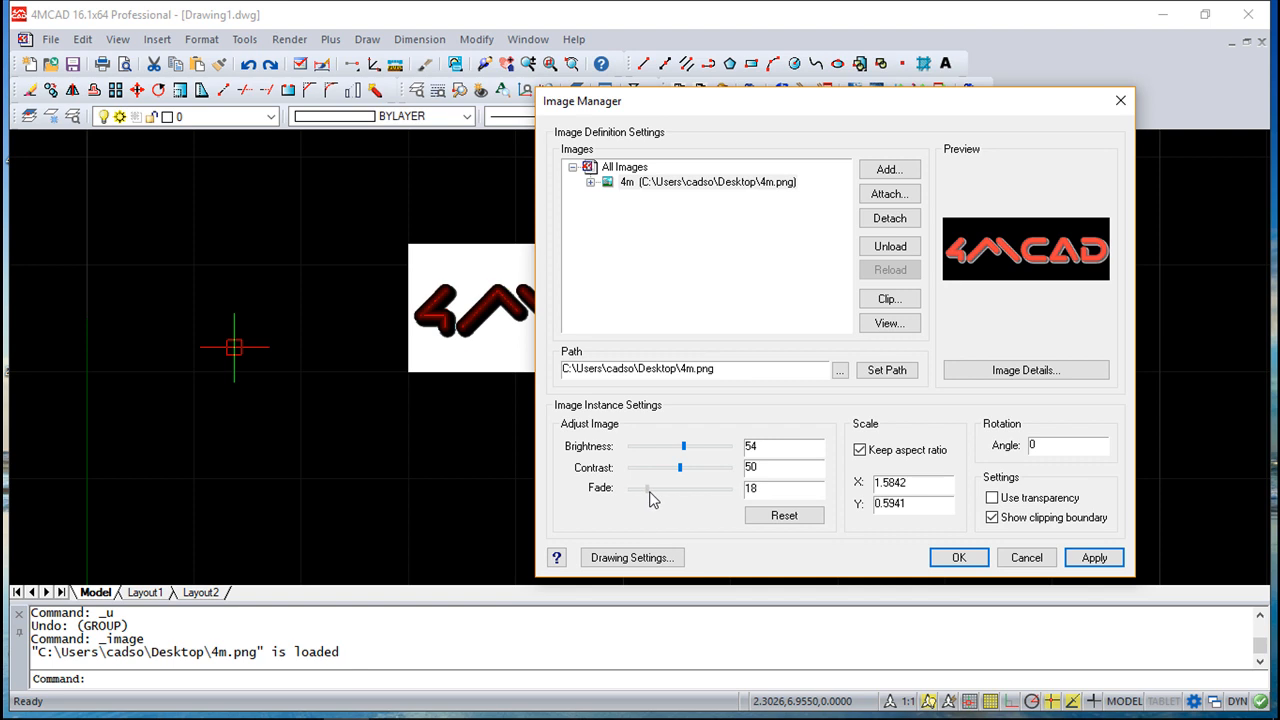
click(991, 498)
click(1092, 557)
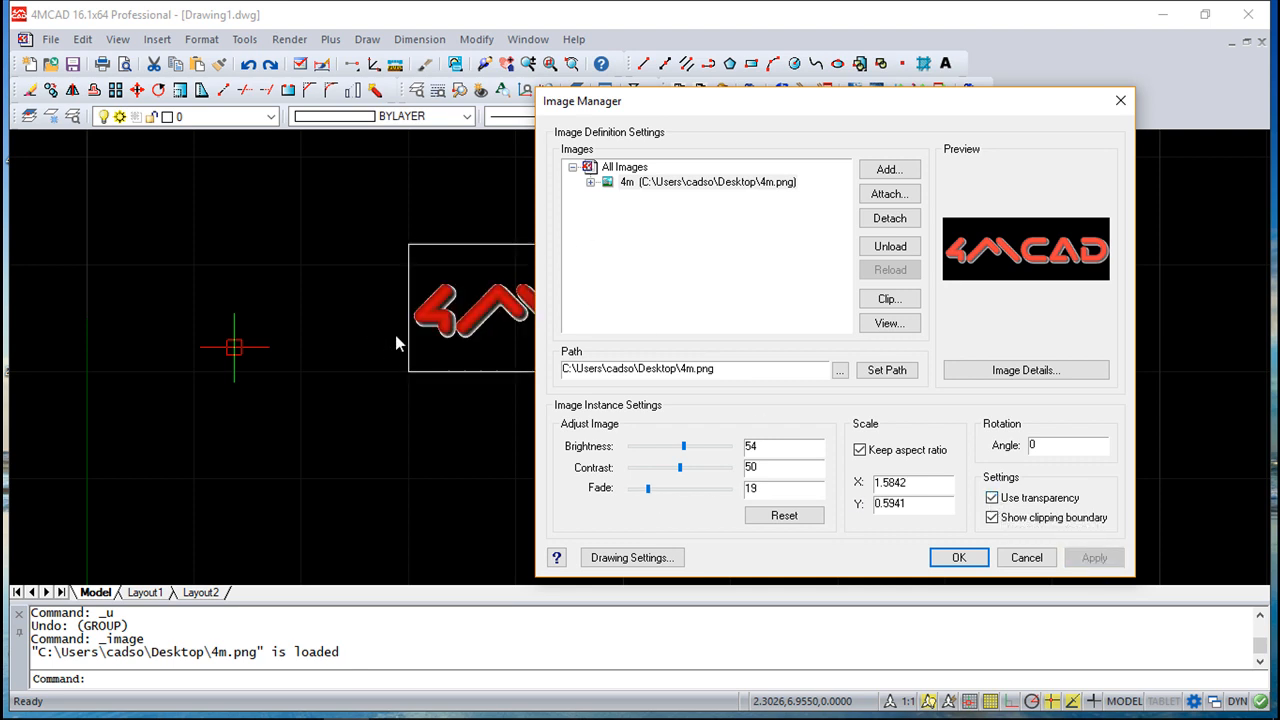